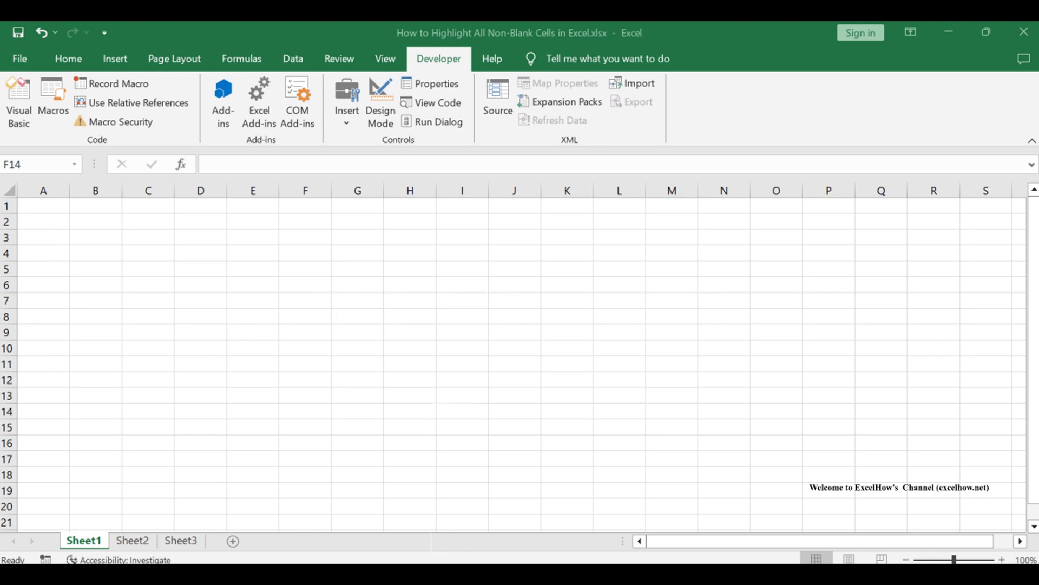
Move to Sheet2 to show the NO., CLASS, NAME, LEVEL and COMMENT table
{"action": "key", "text": "ctrl+Page_Down"}
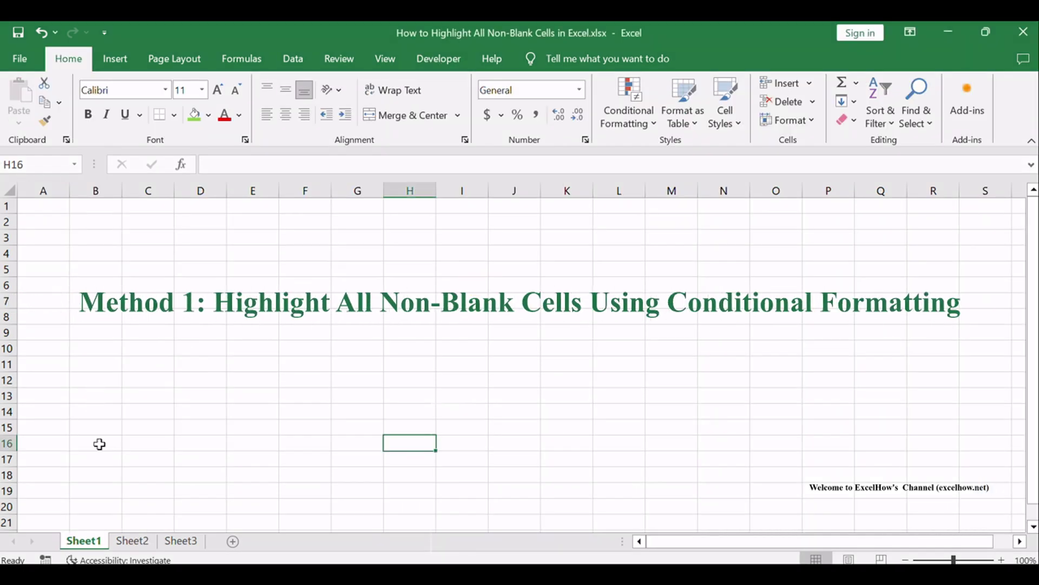
{"action": "left_click", "coordinate": [137, 542]}
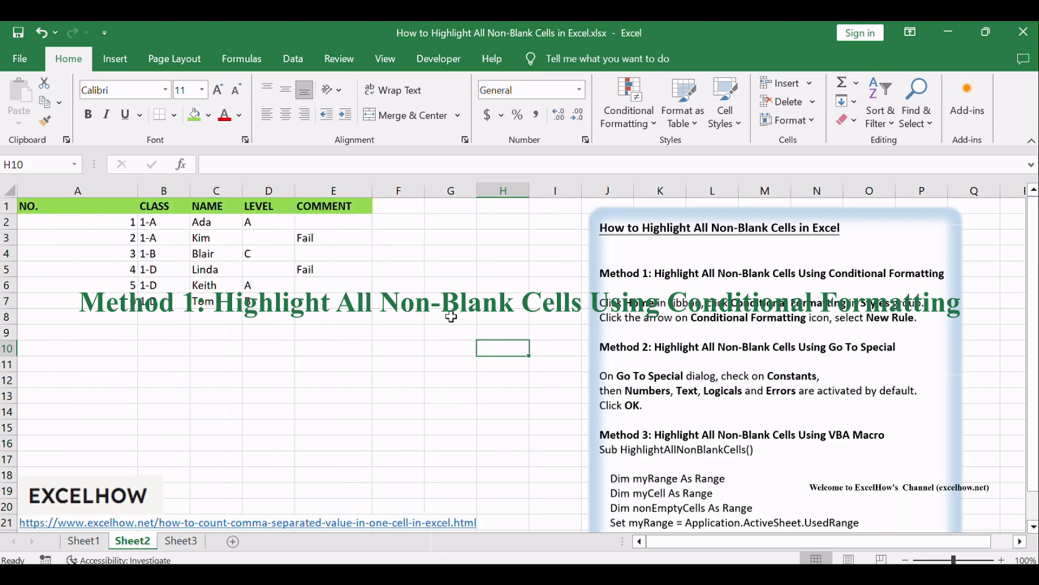
Select the table range A2:E7 and start a new conditional formatting rule for it
{"action": "left_click", "coordinate": [404, 302]}
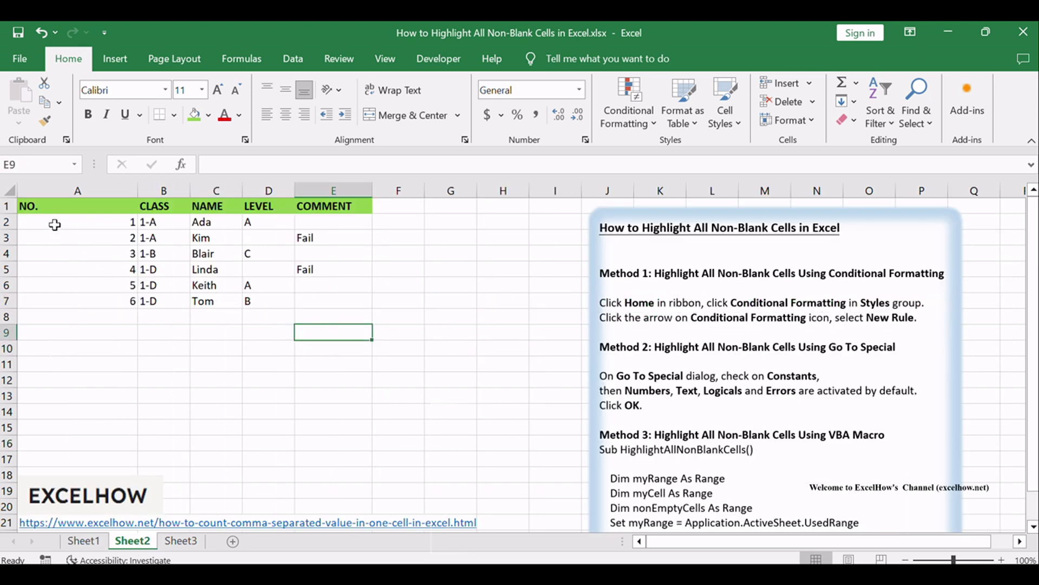
{"action": "left_click_drag", "start_coordinate": [54, 223], "coordinate": [318, 300]}
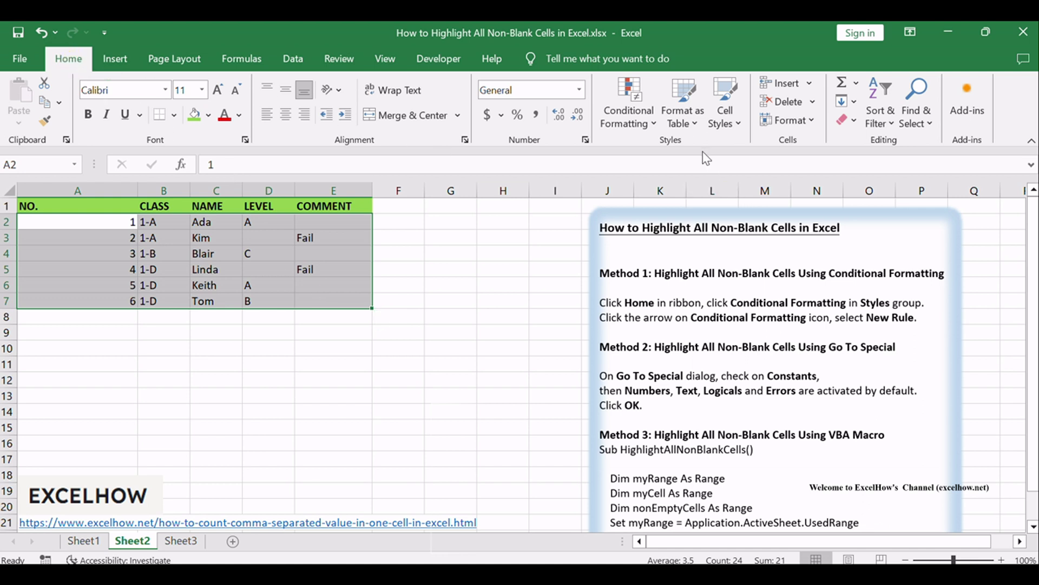
{"action": "left_click", "coordinate": [637, 102]}
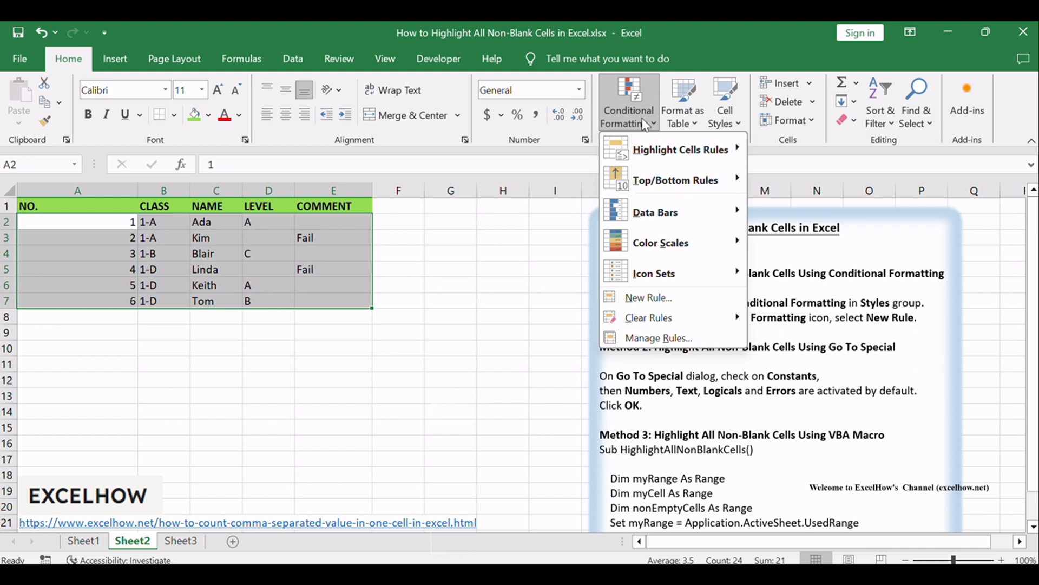
{"action": "left_click", "coordinate": [672, 299]}
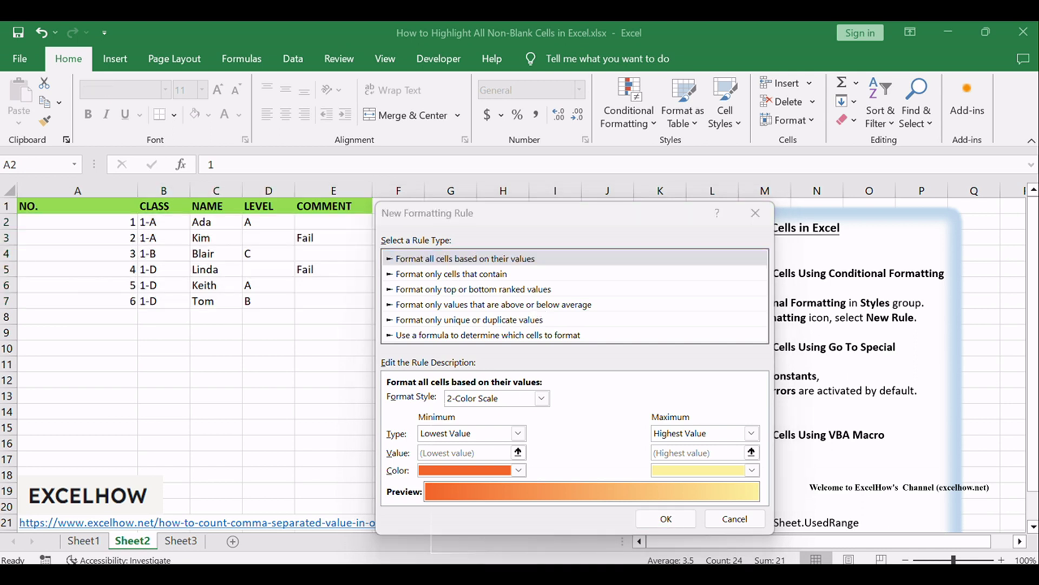
Make the rule formula-based with the condition =NOT(ISBLANK(A1))
{"action": "left_click", "coordinate": [458, 215]}
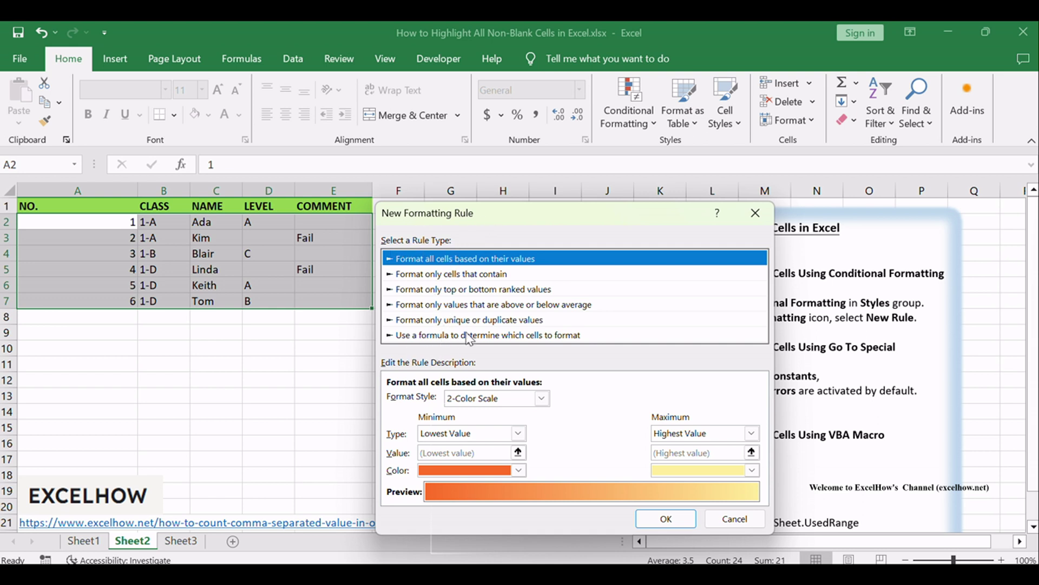
{"action": "left_click", "coordinate": [570, 339]}
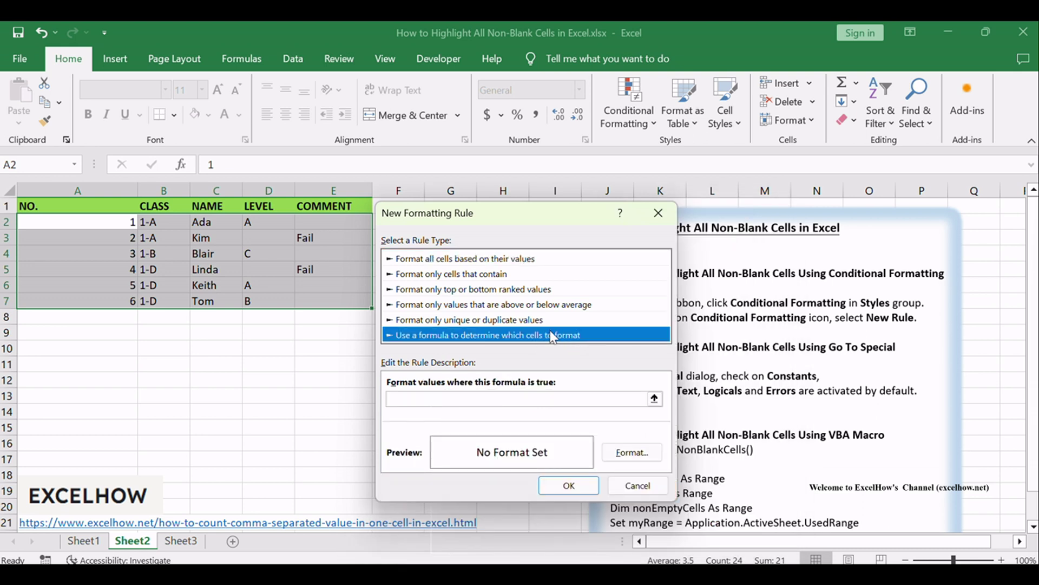
{"action": "left_click", "coordinate": [470, 398]}
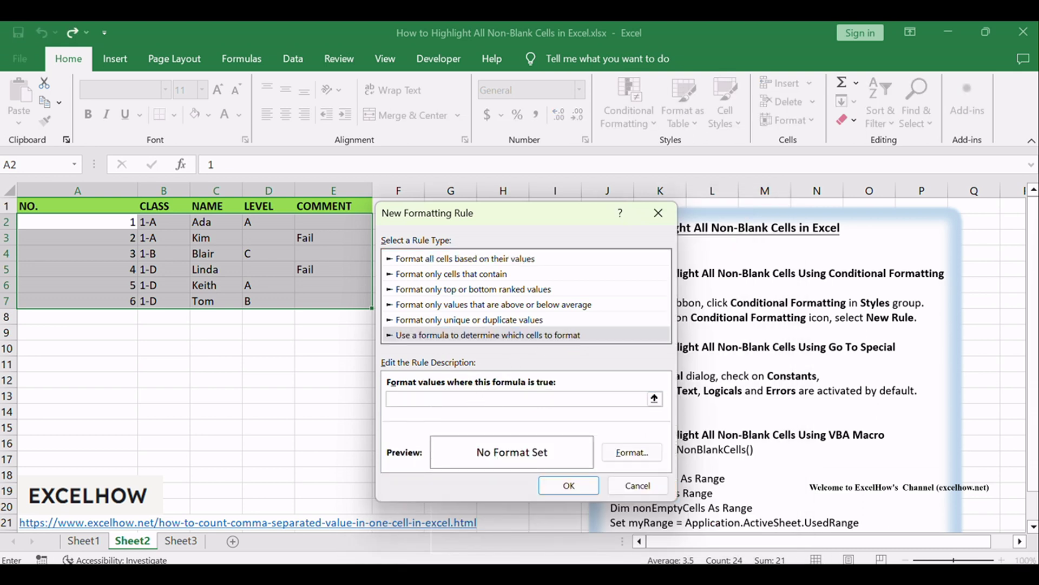
{"action": "type", "text": "=No"}
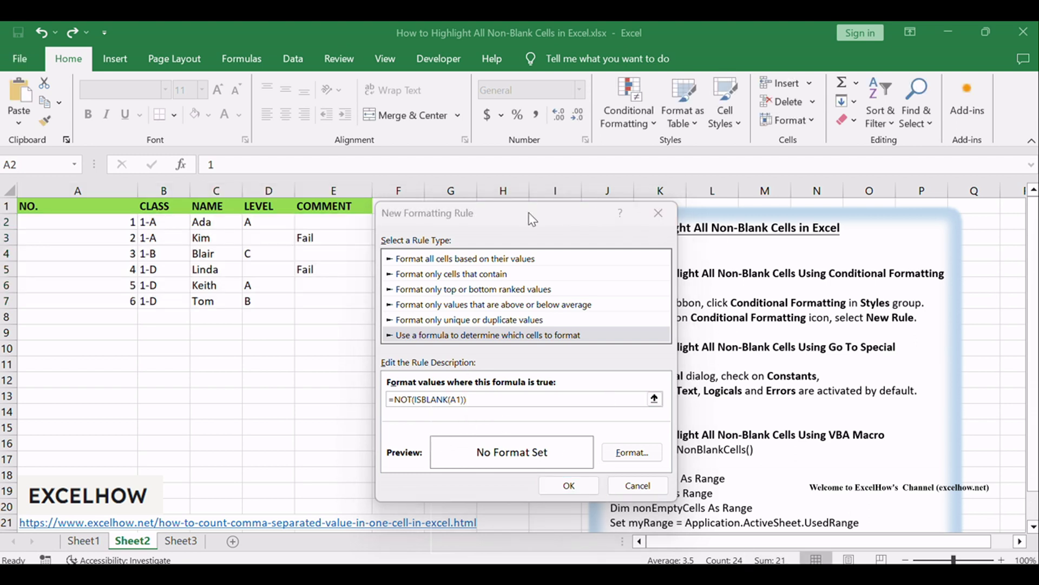
Set the rule's format to a light gold background fill
{"action": "left_click", "coordinate": [632, 452]}
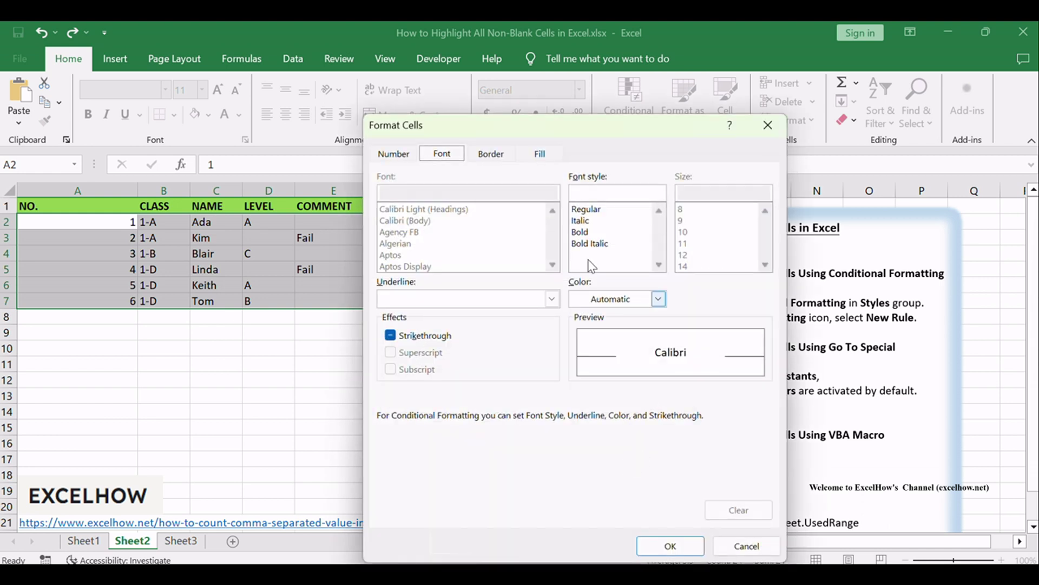
{"action": "left_click_drag", "start_coordinate": [468, 125], "coordinate": [567, 86]}
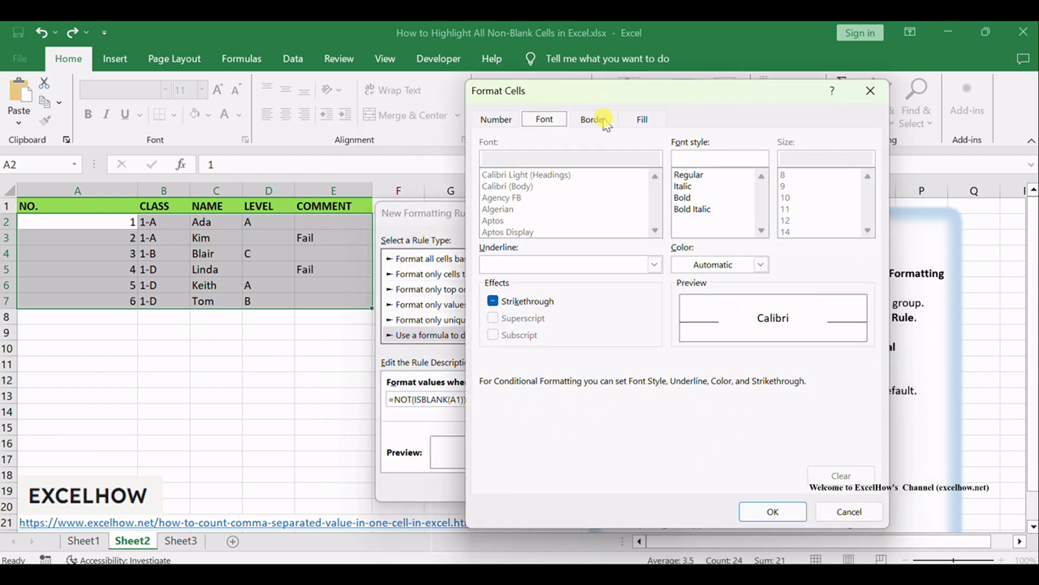
{"action": "left_click", "coordinate": [644, 121]}
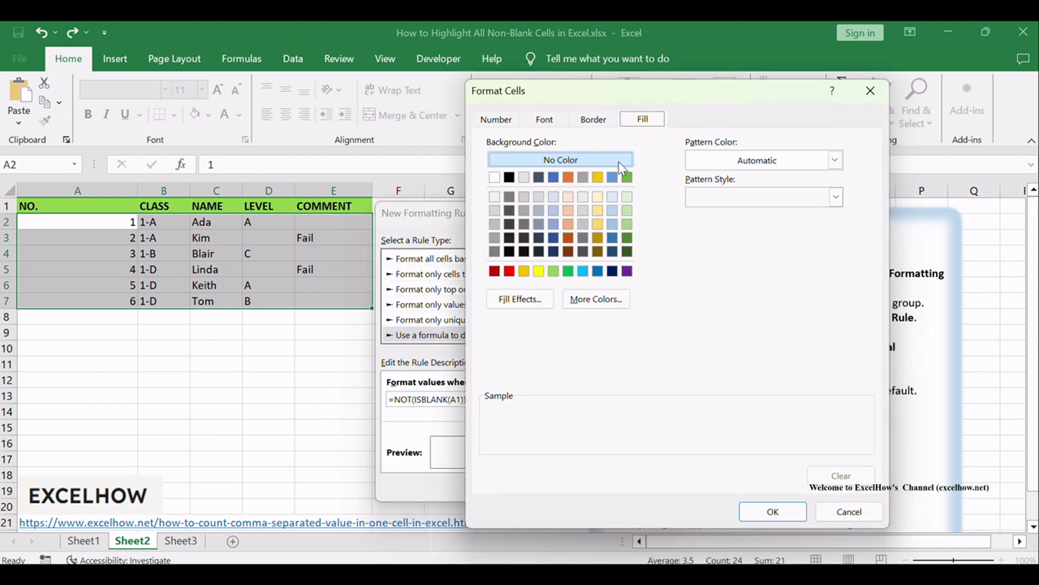
{"action": "left_click", "coordinate": [595, 213]}
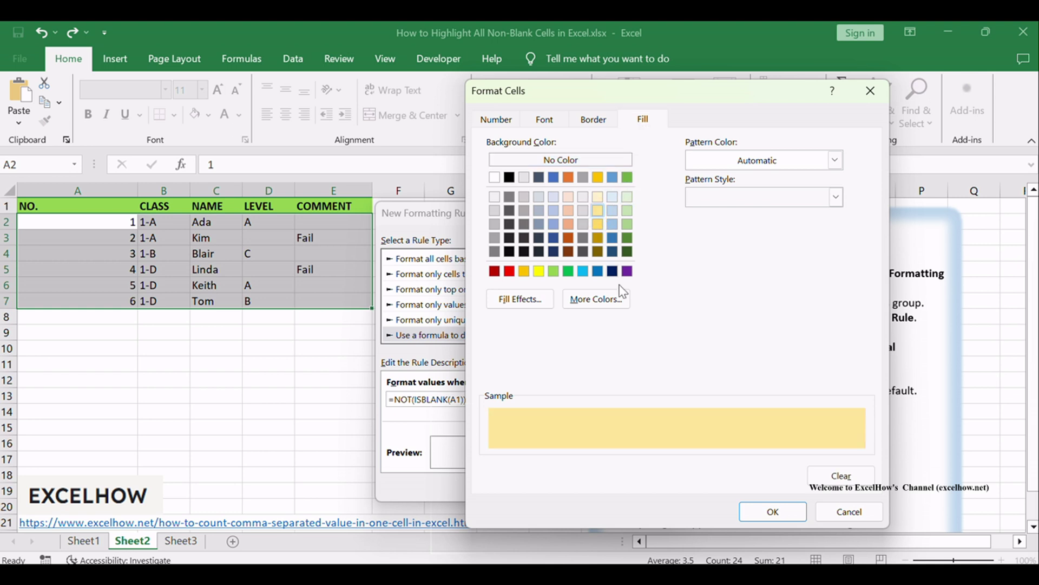
{"action": "left_click", "coordinate": [788, 514]}
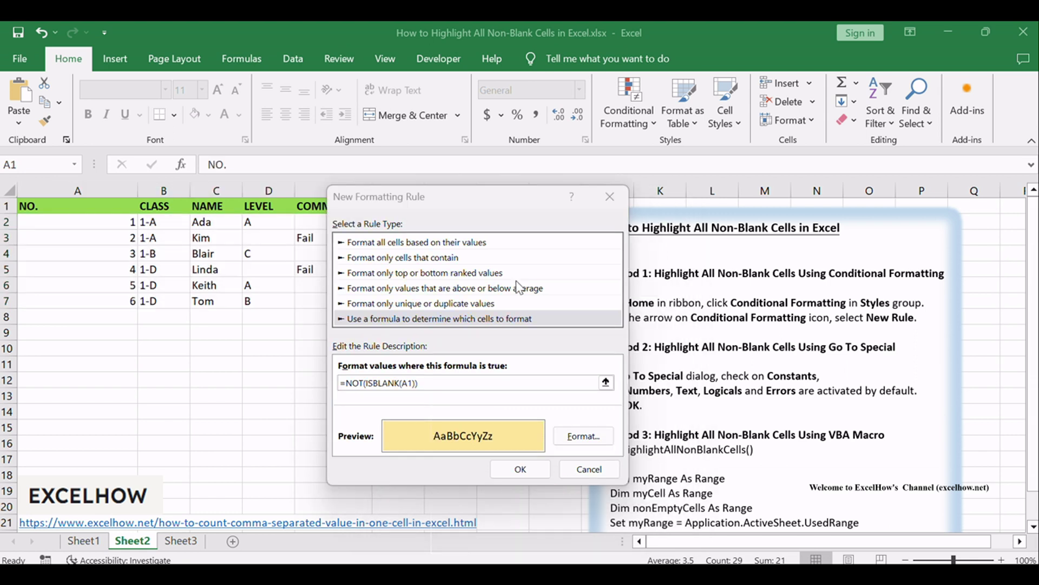
Confirm the formula rule so the table's non-blank cells turn gold
{"action": "left_click", "coordinate": [441, 442]}
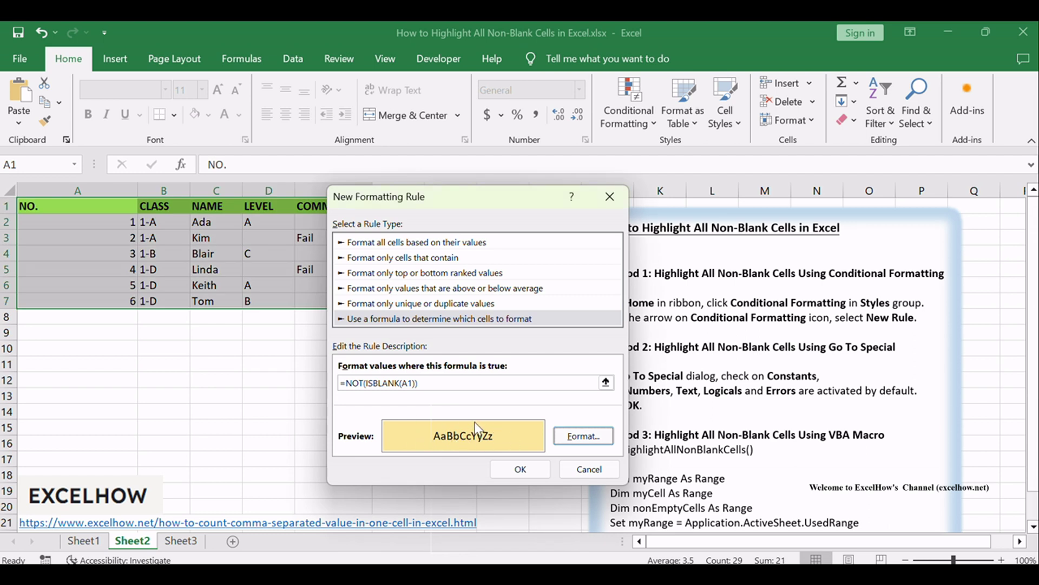
{"action": "left_click", "coordinate": [521, 470]}
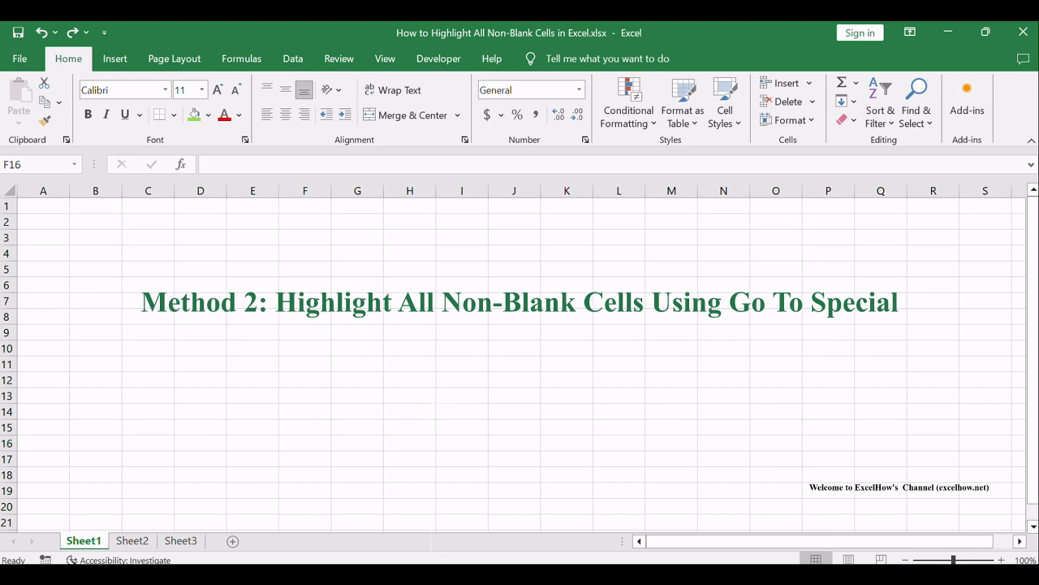
Back on Sheet2, bring up the Go To Special dialog from the F5 Go To box
{"action": "left_click", "coordinate": [133, 541]}
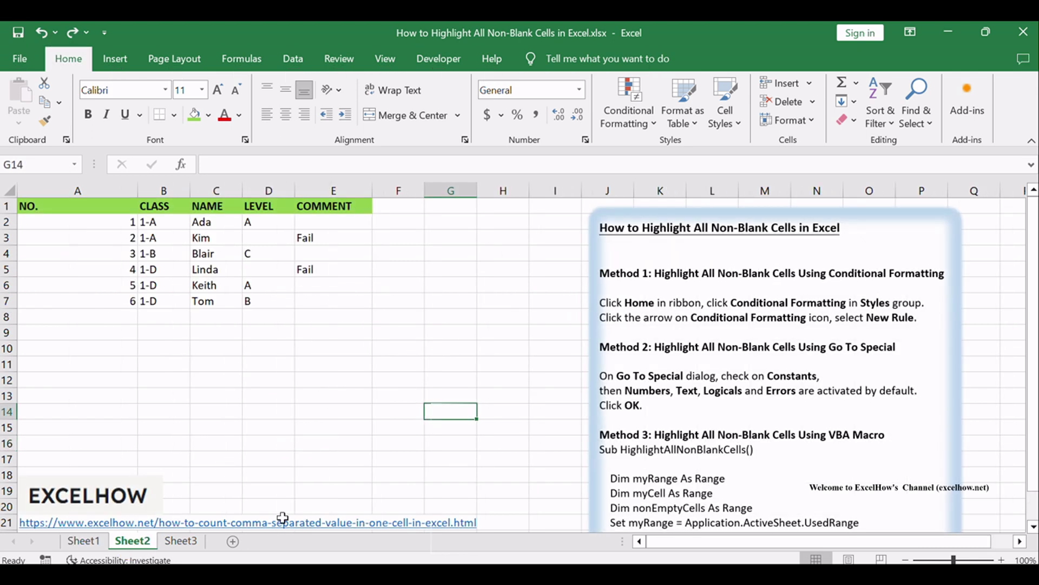
{"action": "left_click_drag", "start_coordinate": [811, 350], "coordinate": [881, 353]}
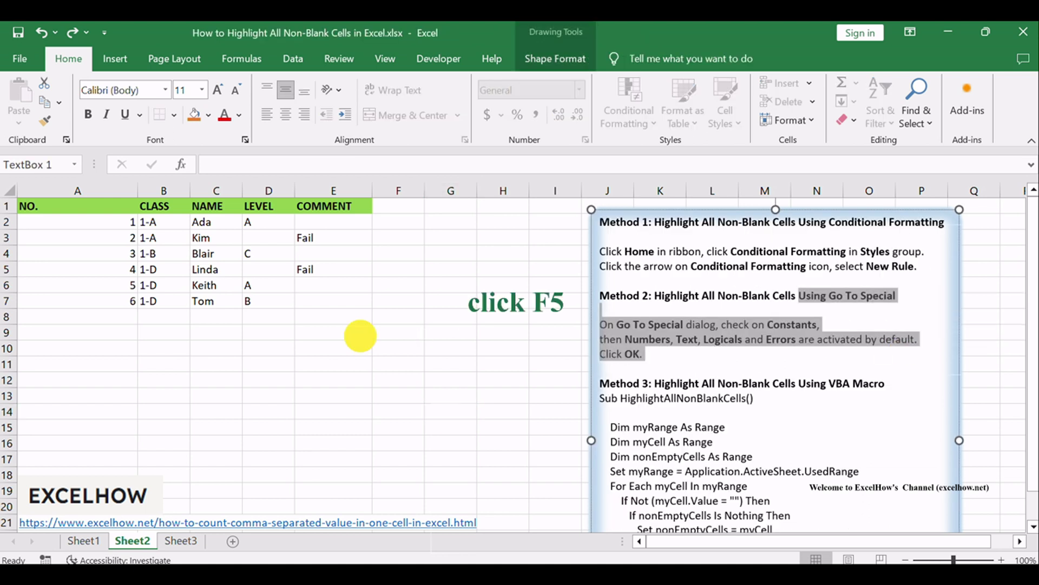
{"action": "left_click", "coordinate": [359, 336]}
{"action": "key", "text": "F5"}
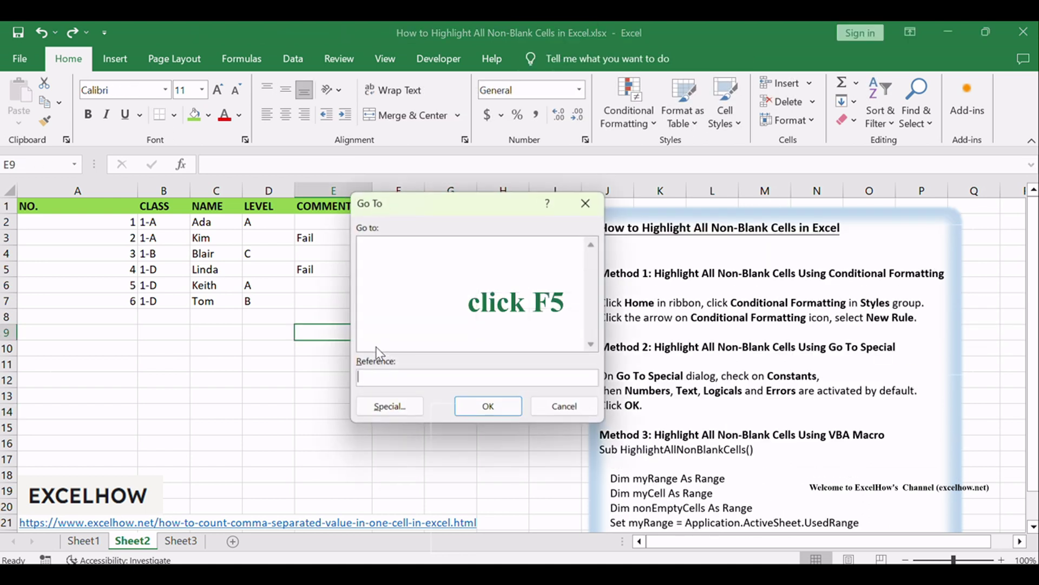
{"action": "left_click_drag", "start_coordinate": [390, 178], "coordinate": [384, 188]}
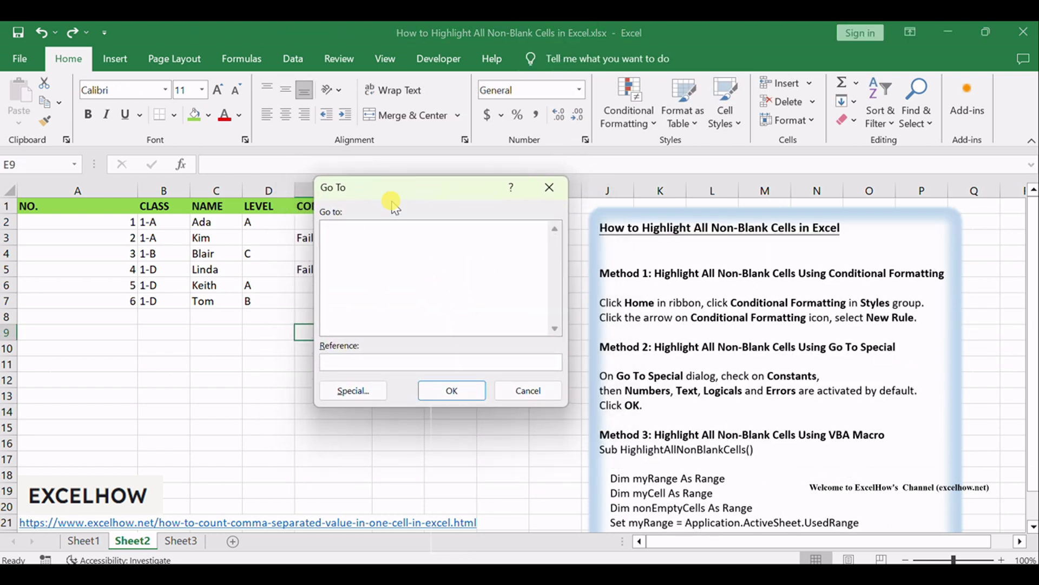
{"action": "left_click", "coordinate": [362, 390]}
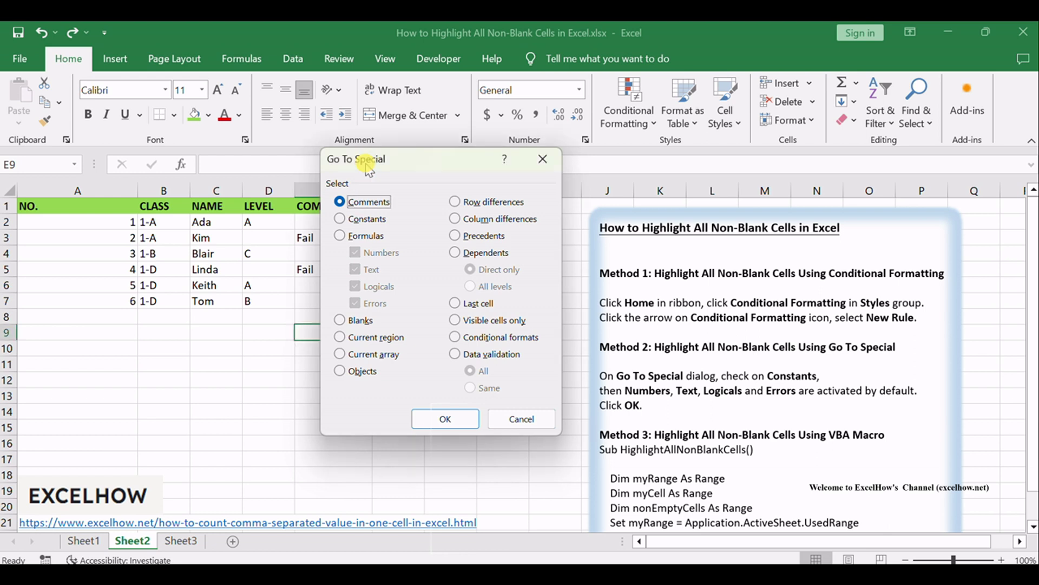
Choose Constants in Go To Special to select the table's 30 non-blank cells
{"action": "left_click", "coordinate": [362, 219]}
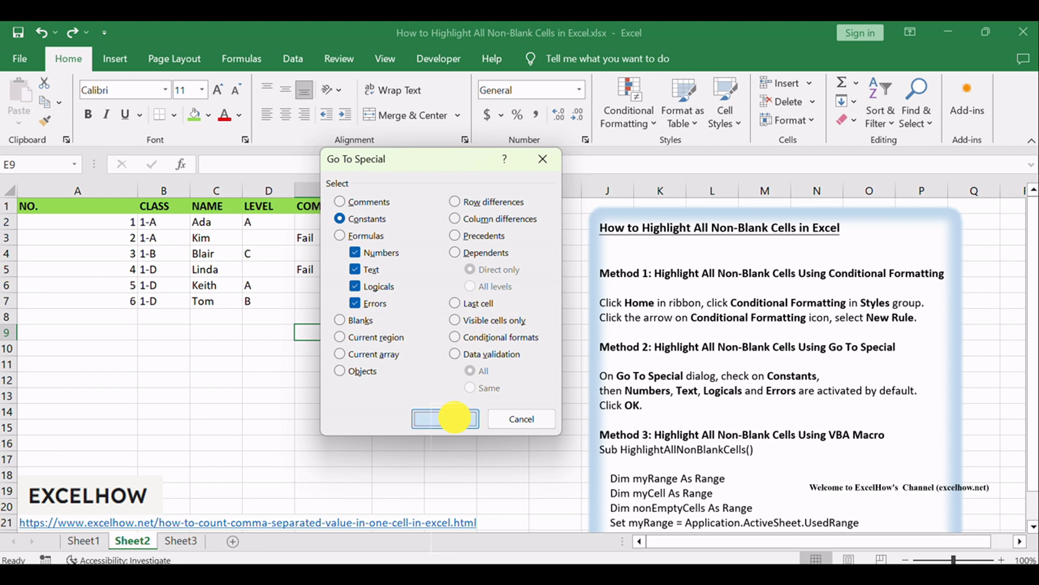
{"action": "left_click", "coordinate": [451, 417]}
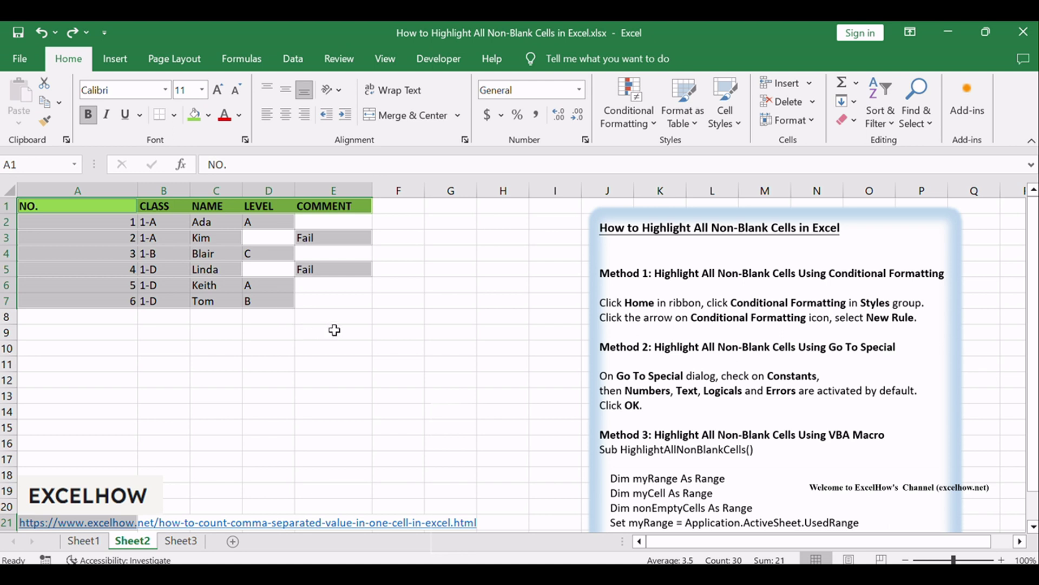
Fill the selected non-blank cells with gold, then return to Sheet2
{"action": "key", "text": "alt"}
{"action": "key", "text": "Escape"}
{"action": "key", "text": "ctrl+Home"}
{"action": "left_click", "coordinate": [209, 115]}
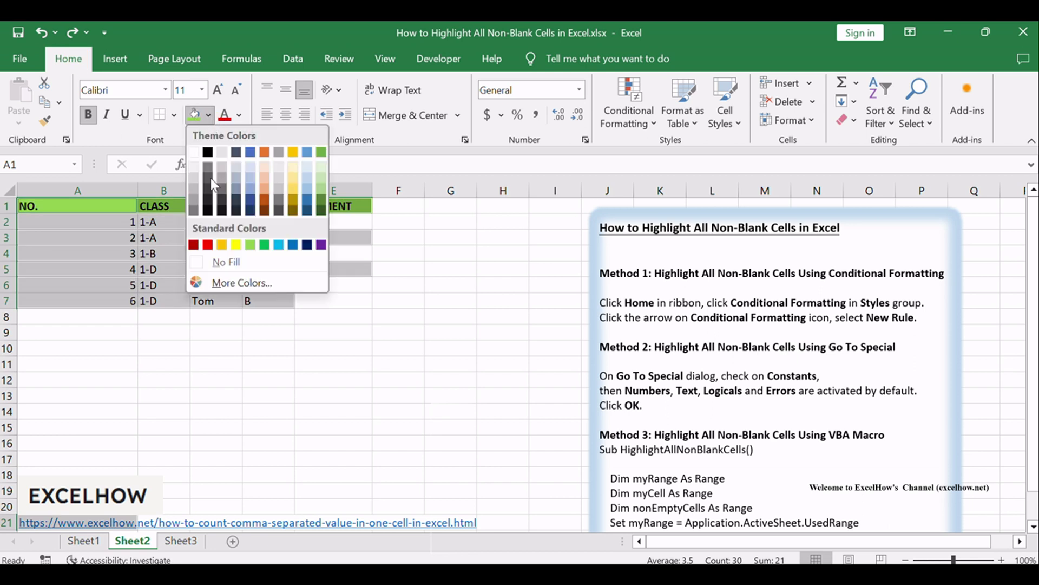
{"action": "left_click", "coordinate": [295, 179]}
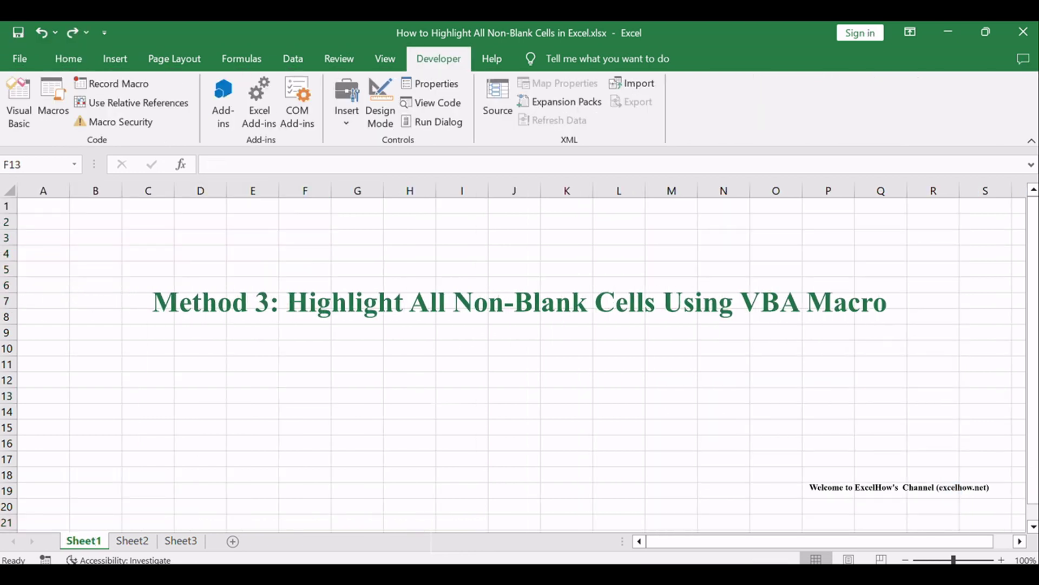
{"action": "left_click", "coordinate": [132, 541]}
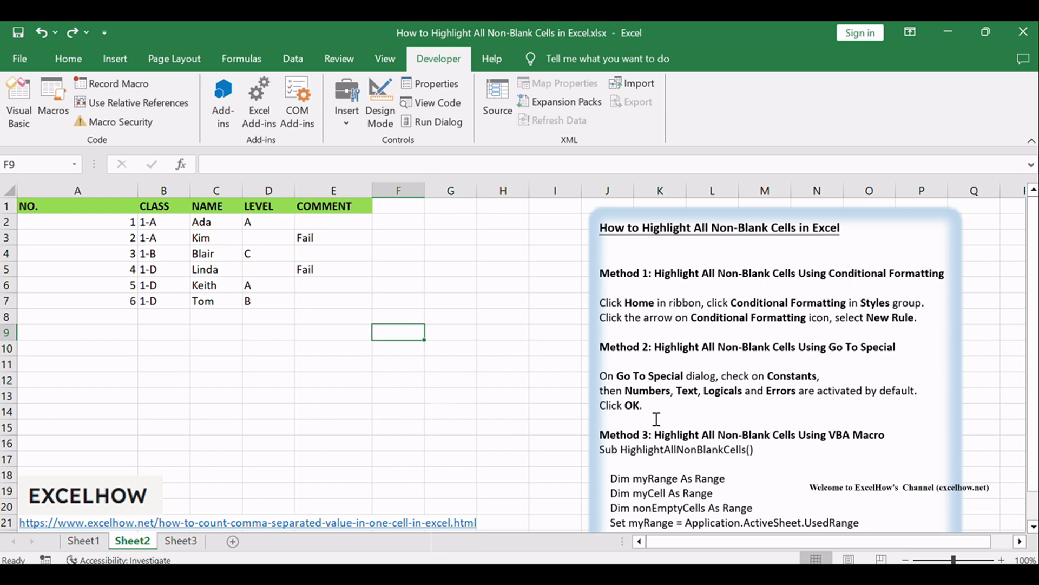
Open Sheet2's code module via View Code, then close the editor back to the sheet
{"action": "right_click", "coordinate": [132, 543]}
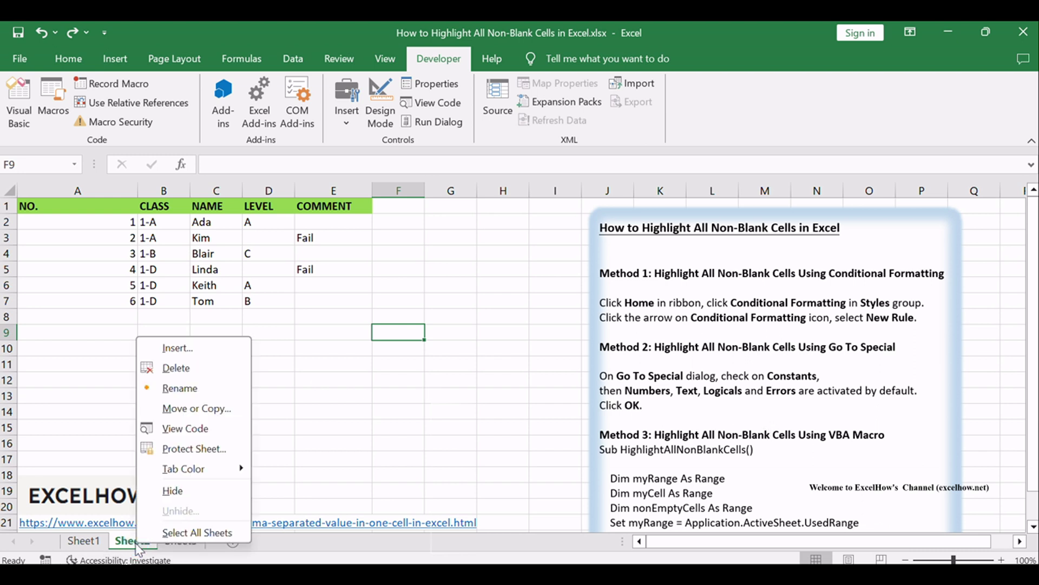
{"action": "left_click", "coordinate": [209, 431]}
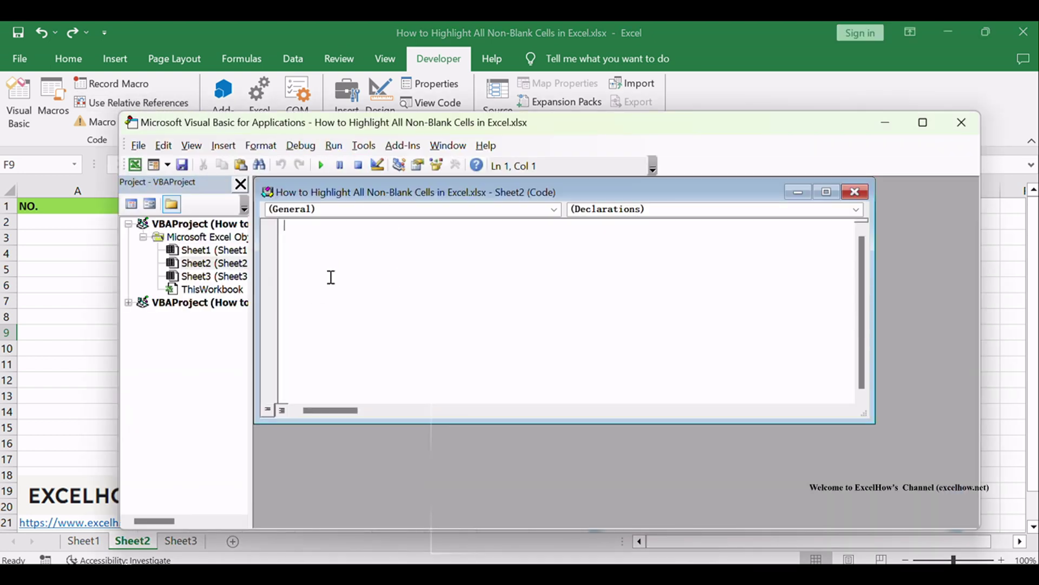
{"action": "key", "text": "alt+q"}
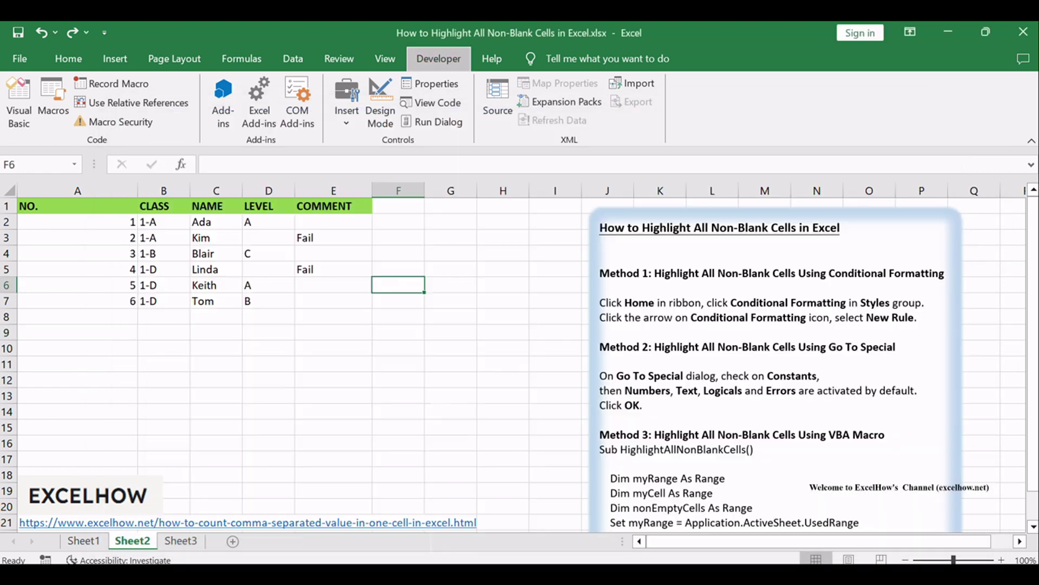
{"action": "key", "text": "Escape"}
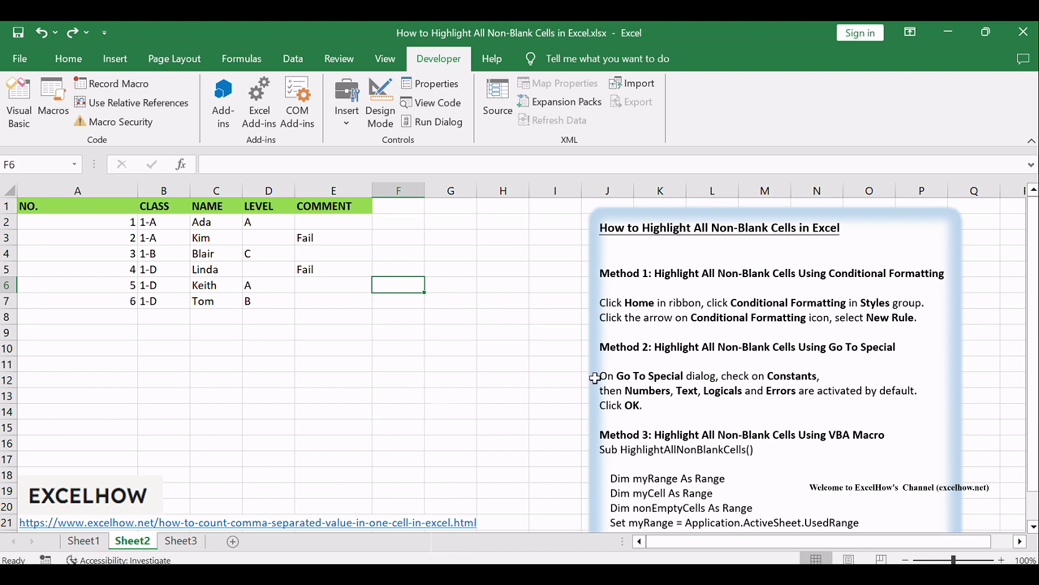
Open the VBA editor and paste the HighlightAllNonBlankCells macro into Sheet2's code window
{"action": "key", "text": "alt+F11"}
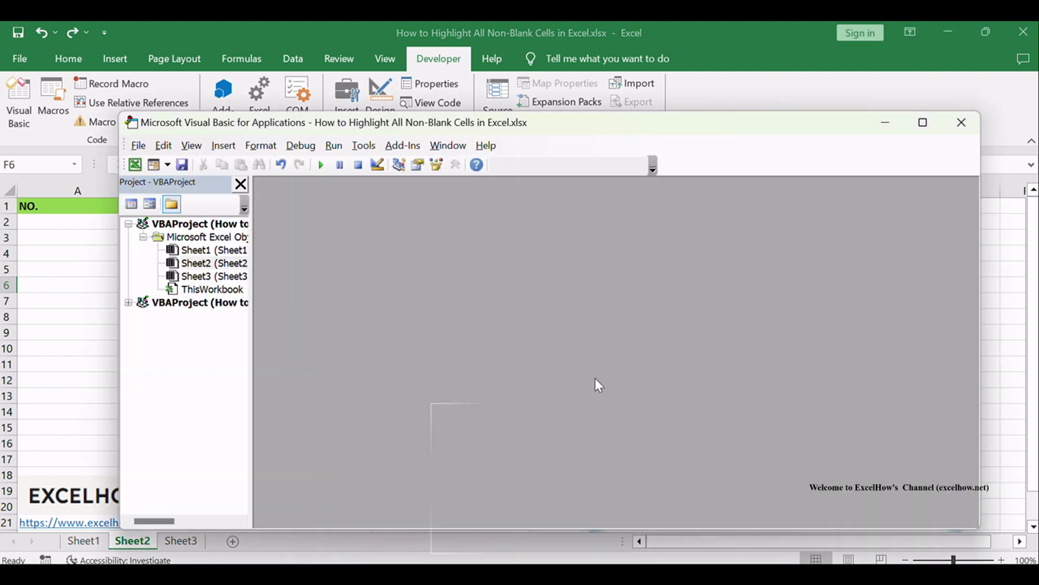
{"action": "left_click_drag", "start_coordinate": [547, 124], "coordinate": [755, 221]}
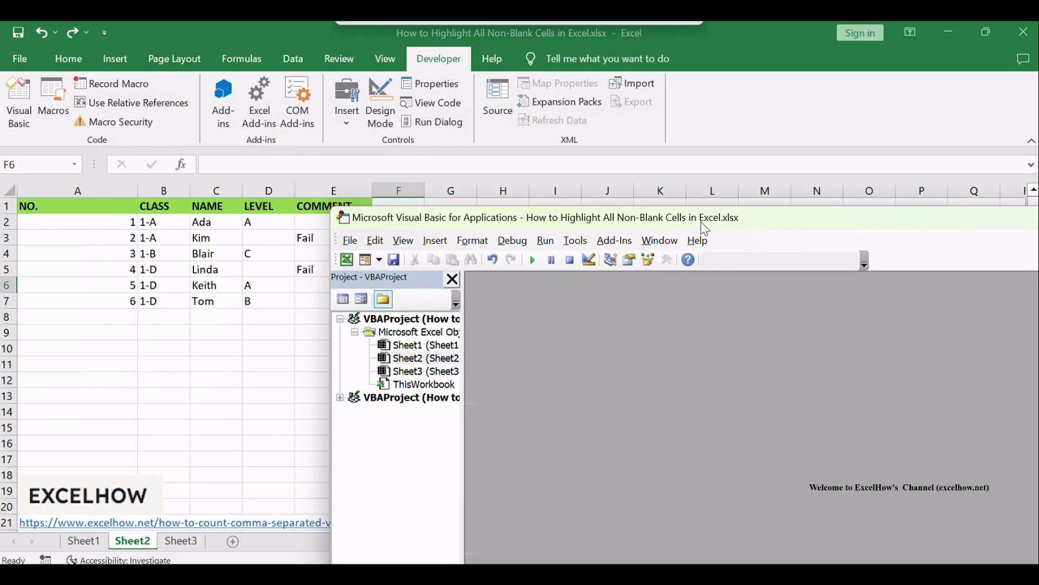
{"action": "left_click_drag", "start_coordinate": [628, 217], "coordinate": [417, 98]}
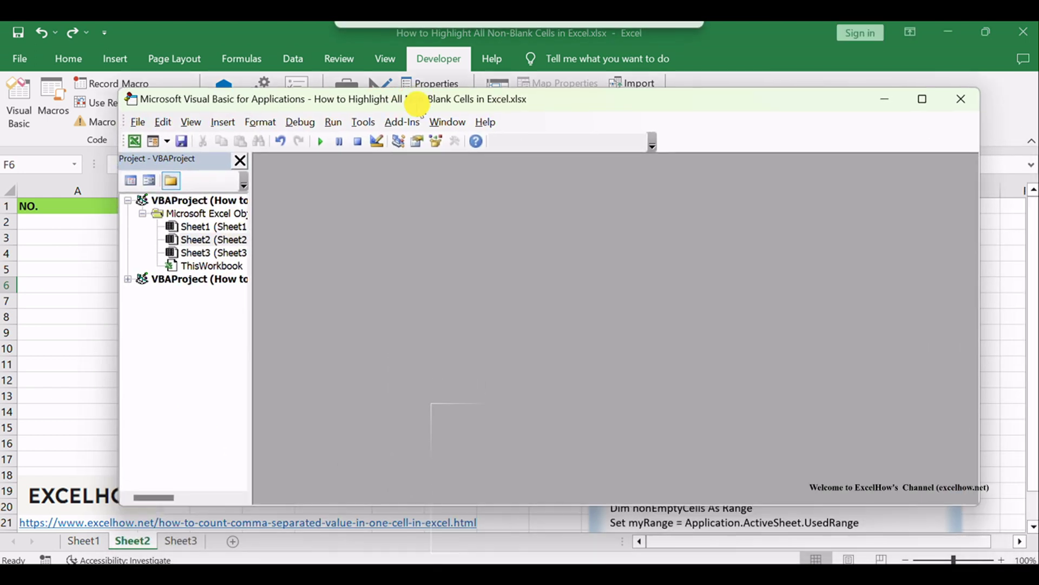
{"action": "key", "text": "F7"}
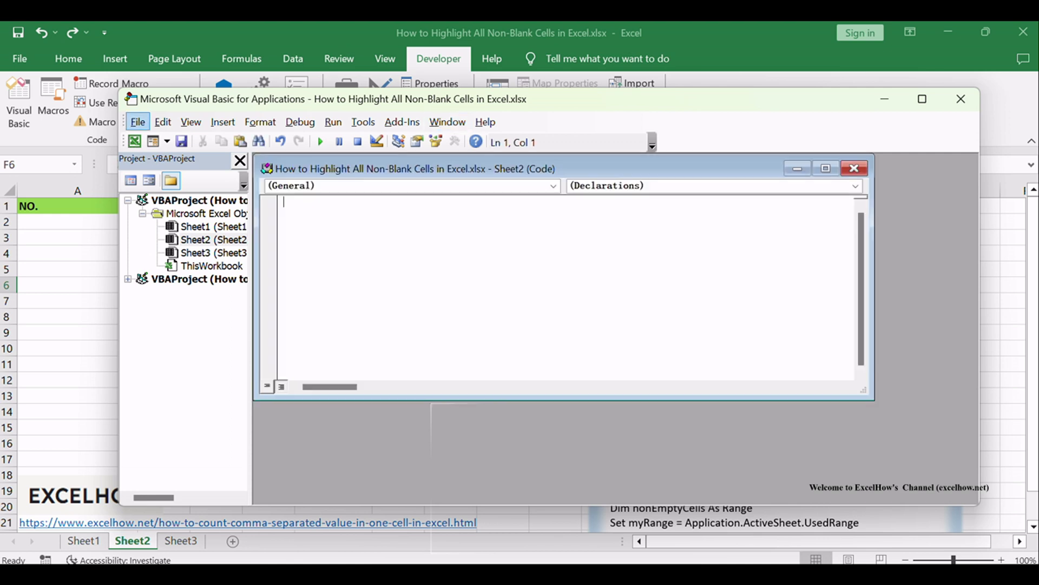
{"action": "key", "text": "Return"}
{"action": "type", "text": "Sub HighlightAllNonBlankCells()      Dim myRange As Range     Dim myCell As Range     Dim nonEmptyCells As Range     Set myRange = Application.ActiveSheet.UsedRange      For Each myCell In myRange         If Not (myCell.Value = \"\") Then            If nonEmptyCells Is Nothing Then               Set nonEmptyCells = myCell            Else               Set nonEmptyCells = Application.Union(nonEmptyCells, myCell)            End If         End If     Next      If Not (nonEmptyCells Is Nothing) Then         nonEmptyCells.Select     End If End Sub"}
Delete the blank lines above the Sub in the macro code
{"action": "scroll", "coordinate": [437, 198], "scroll_direction": "up", "scroll_amount": 3}
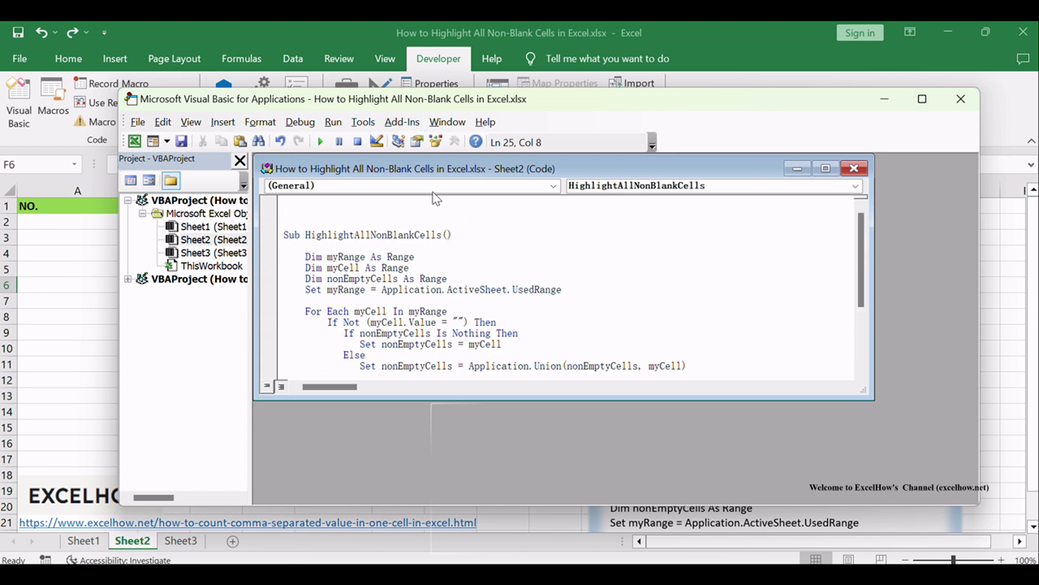
{"action": "left_click", "coordinate": [328, 213]}
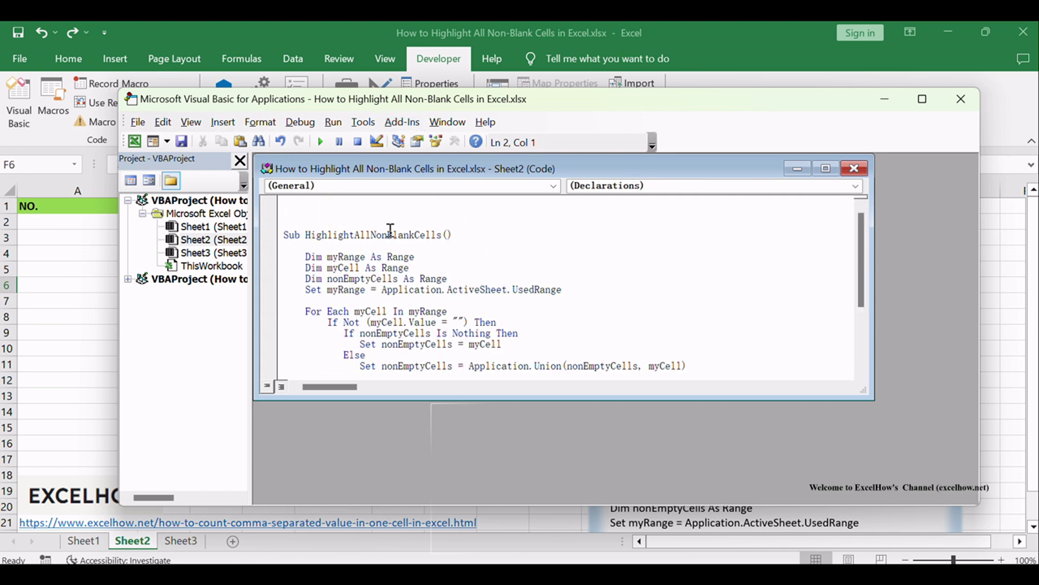
{"action": "key", "text": "Delete"}
{"action": "key", "text": "Delete"}
{"action": "key", "text": "BackSpace"}
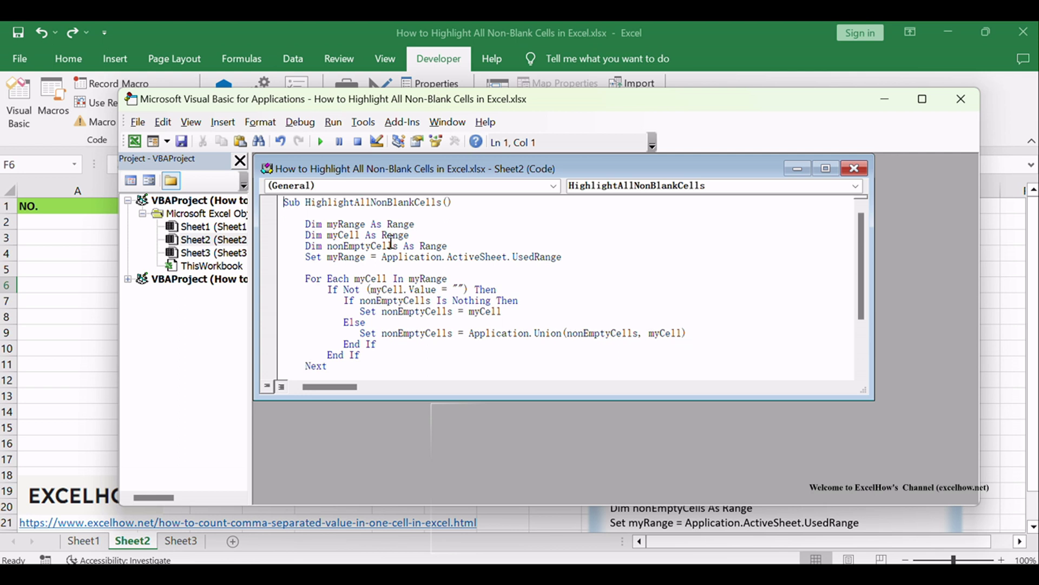
{"action": "left_click_drag", "start_coordinate": [331, 202], "coordinate": [433, 202]}
{"action": "left_click", "coordinate": [520, 216]}
{"action": "scroll", "coordinate": [552, 314], "scroll_direction": "down", "scroll_amount": 3}
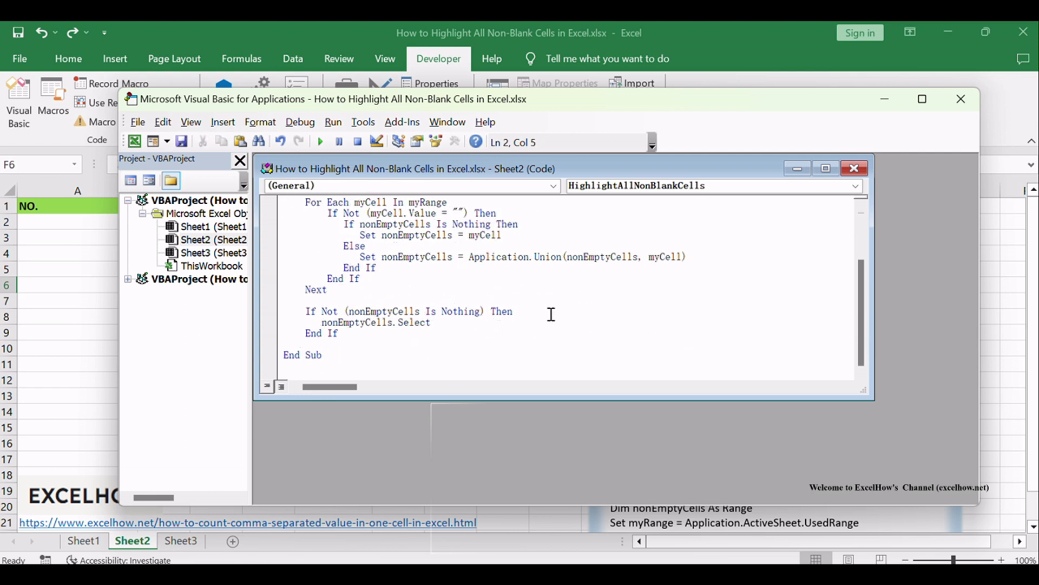
{"action": "left_click", "coordinate": [551, 314]}
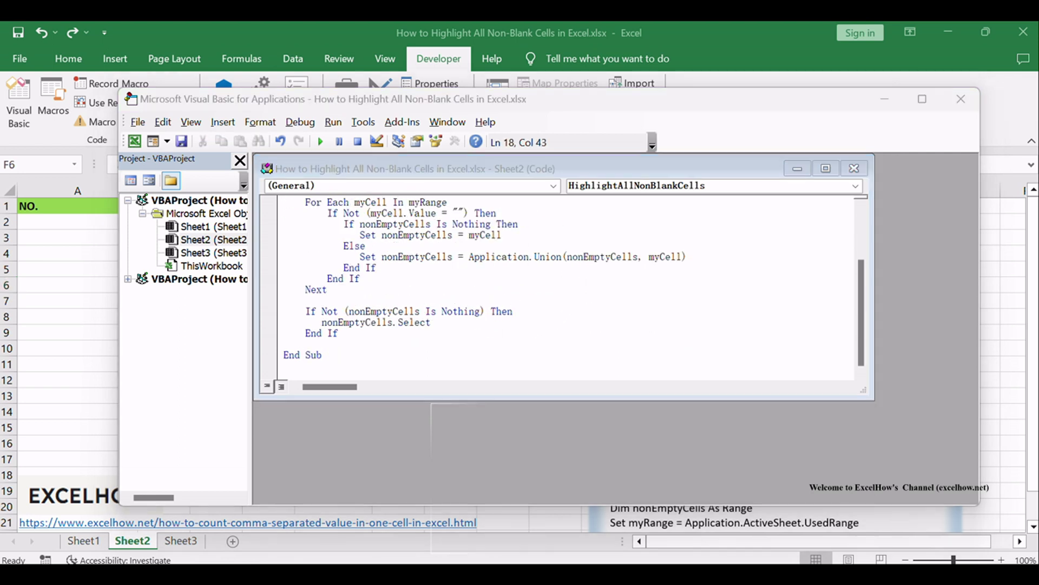
Save the workbook as macro-free, close the VBA editor, and show the Macros list
{"action": "left_click", "coordinate": [815, 245]}
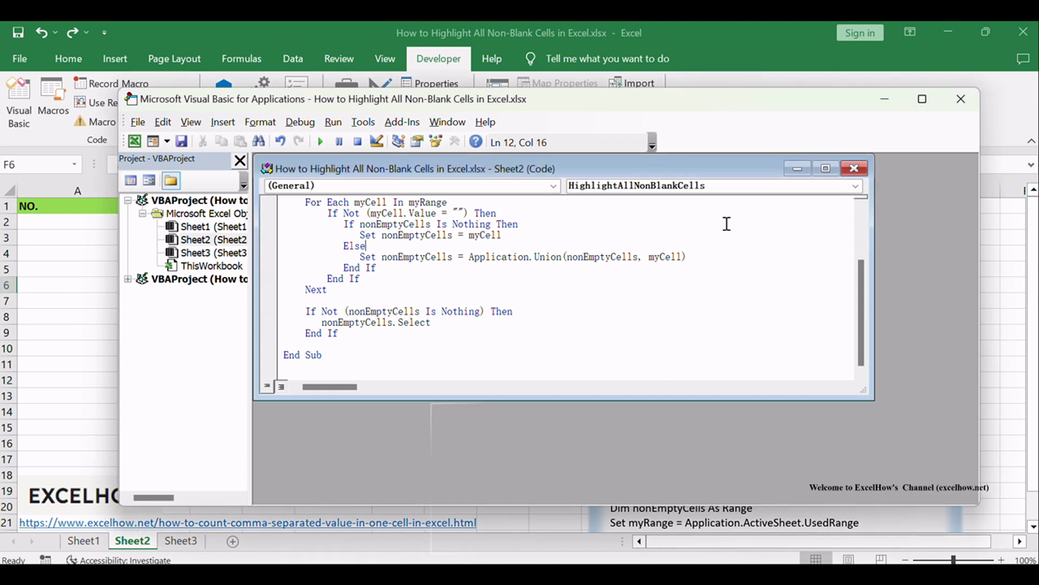
{"action": "key", "text": "ctrl+s"}
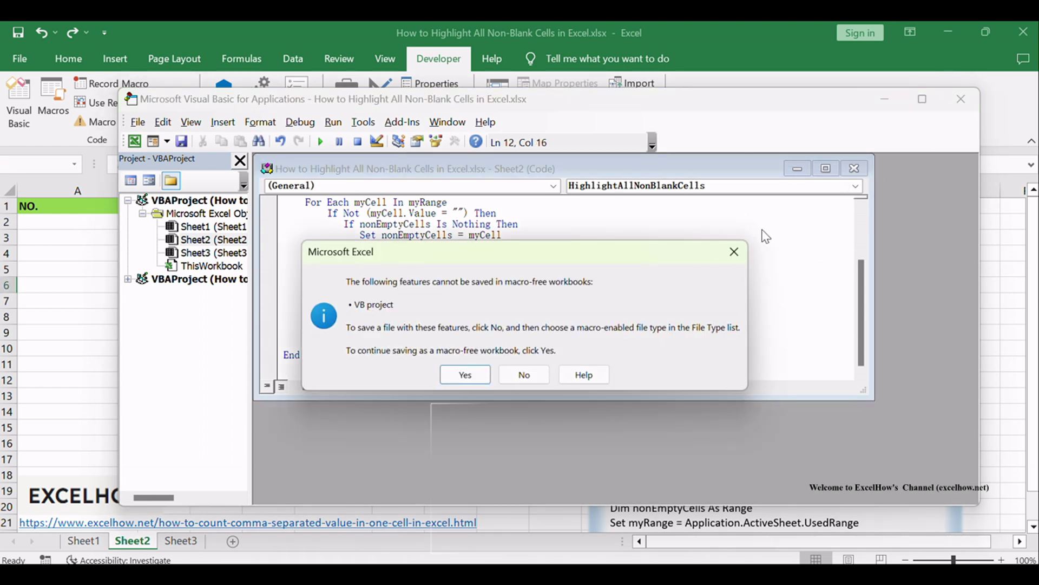
{"action": "left_click", "coordinate": [475, 375]}
{"action": "left_click", "coordinate": [970, 106]}
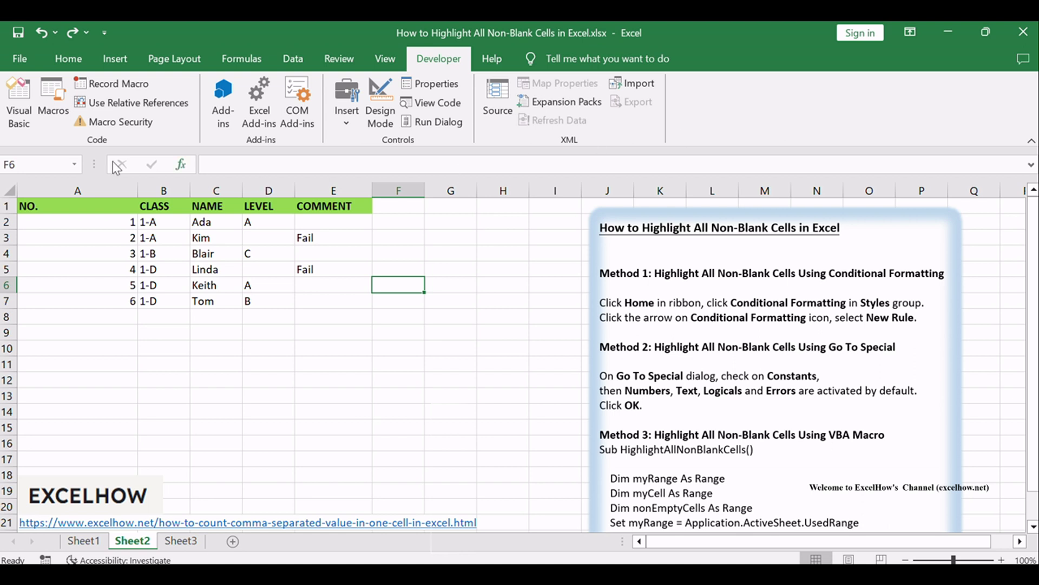
{"action": "left_click", "coordinate": [53, 92]}
Run the Sheet2.HighlightAllNonBlankCells macro, shading the class table's non-blank cells grey
{"action": "left_click_drag", "start_coordinate": [359, 146], "coordinate": [315, 157]}
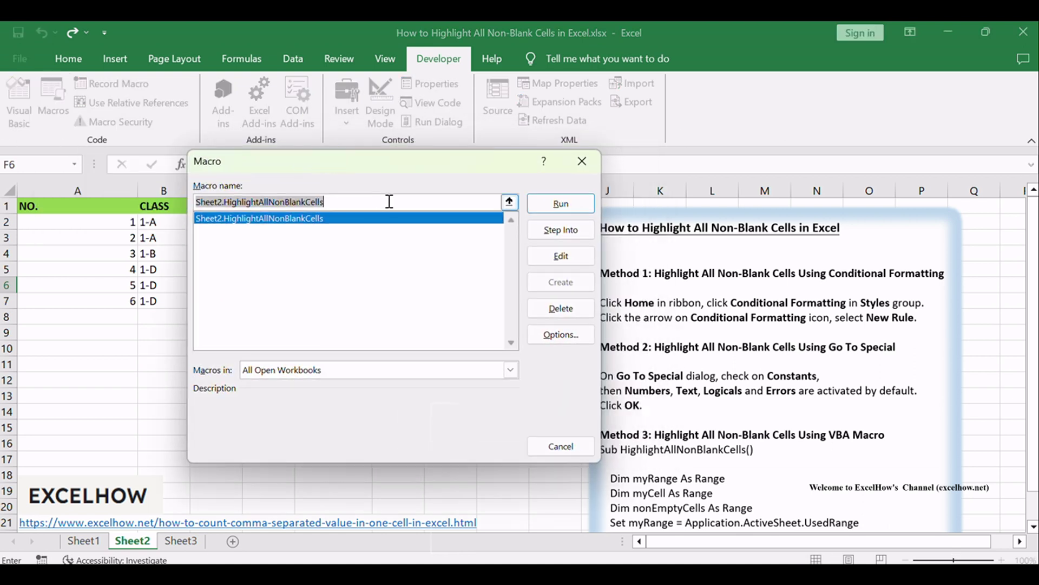
{"action": "key", "text": "Return"}
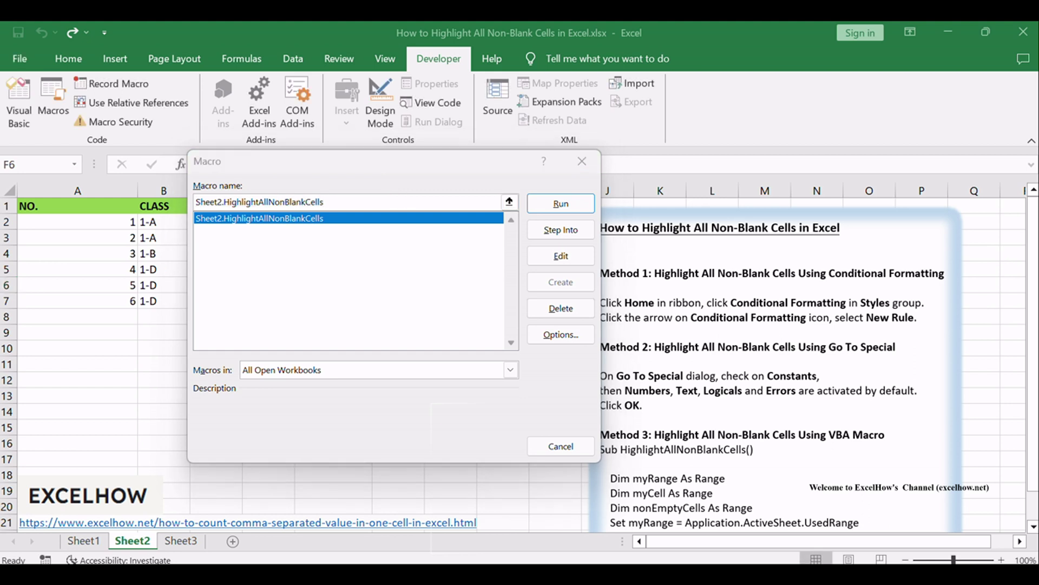
{"action": "left_click", "coordinate": [383, 174]}
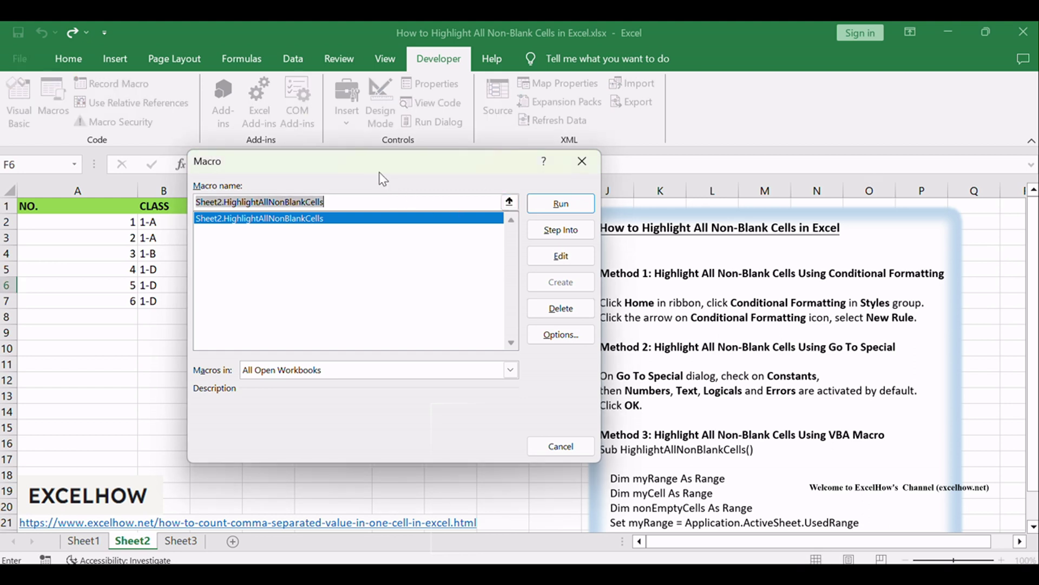
{"action": "left_click", "coordinate": [205, 223]}
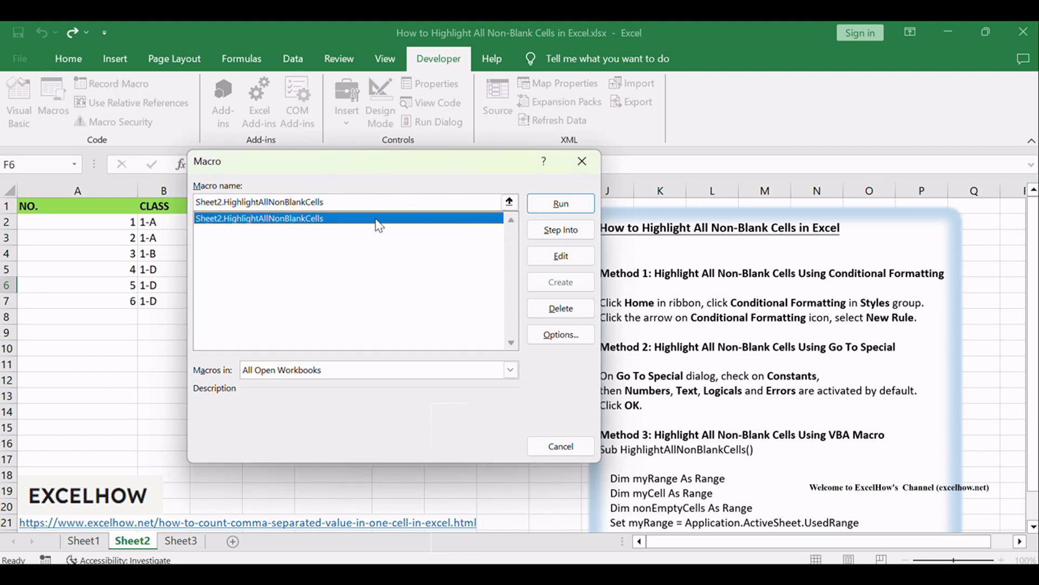
{"action": "left_click", "coordinate": [563, 205]}
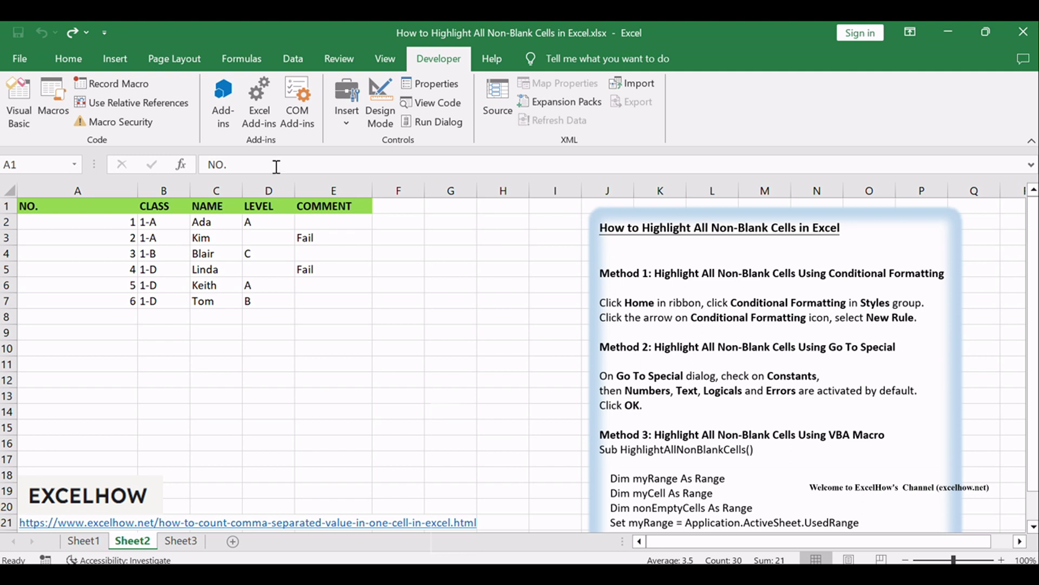
{"action": "left_click", "coordinate": [60, 206]}
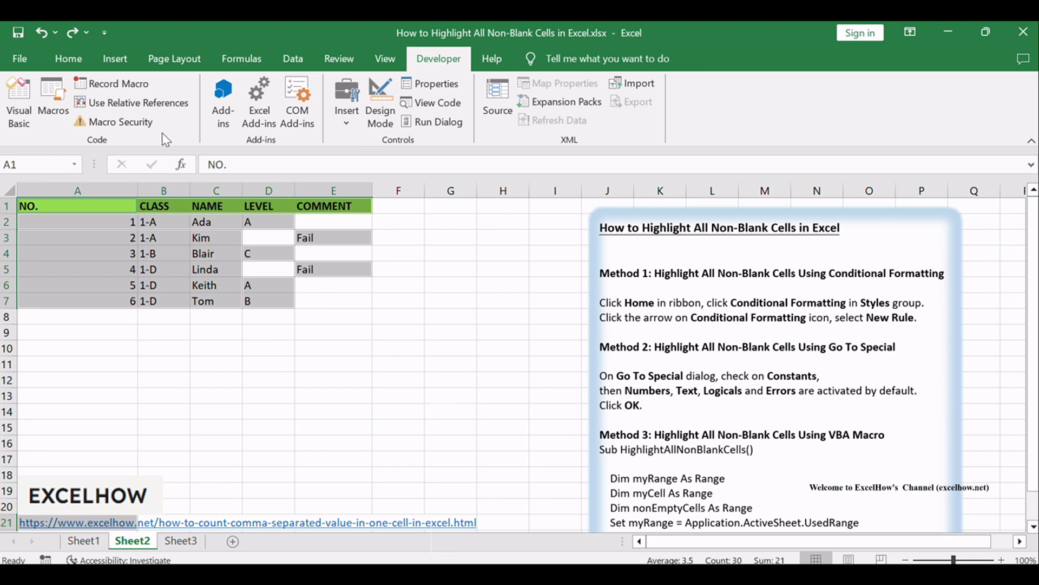
Deselect the highlighted cells by selecting empty cell E12, then review the sheet
{"action": "left_click_drag", "start_coordinate": [471, 287], "coordinate": [473, 302]}
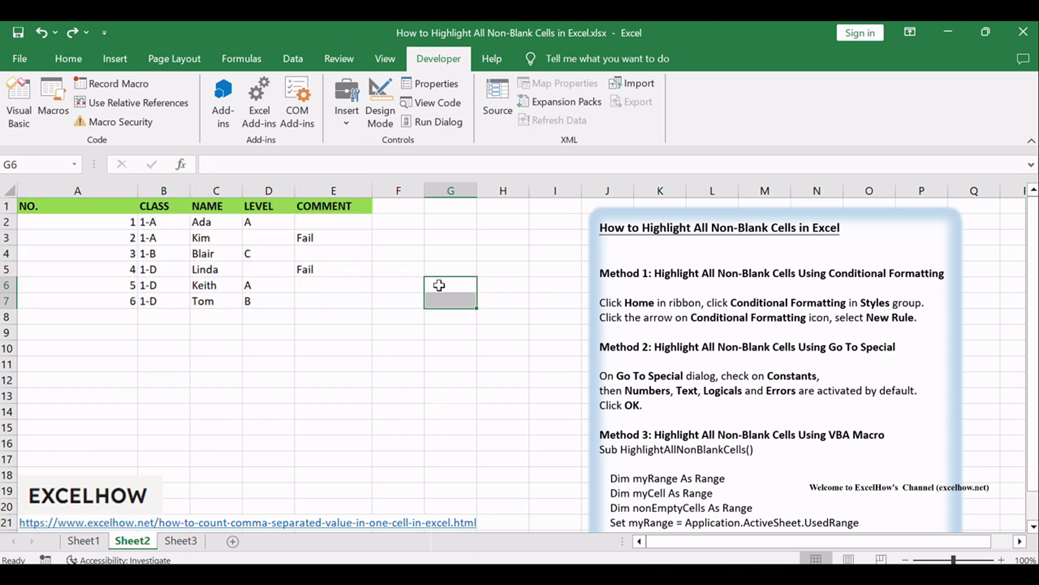
{"action": "left_click", "coordinate": [203, 318]}
{"action": "left_click", "coordinate": [303, 378]}
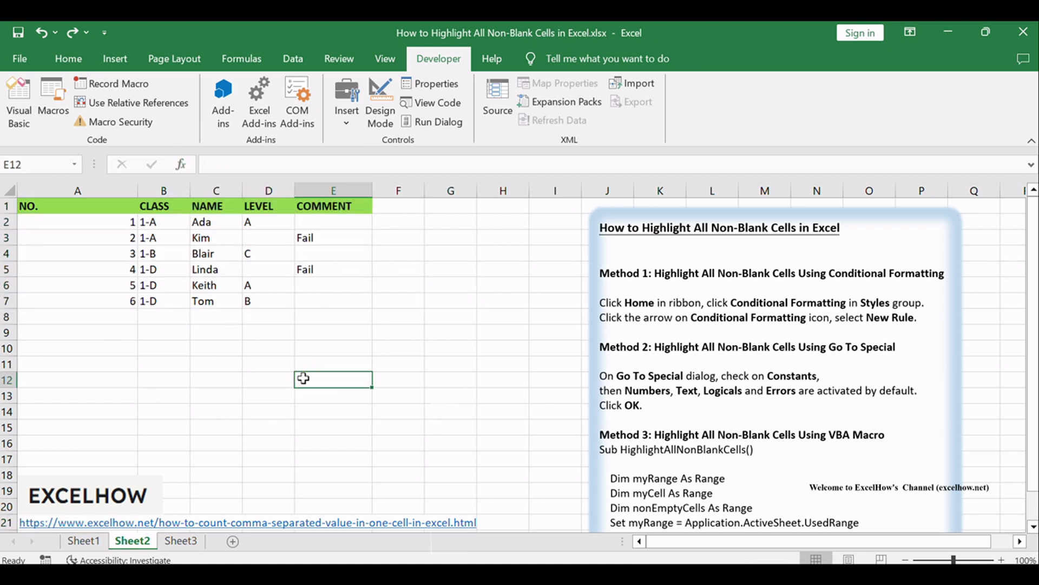
{"action": "scroll", "coordinate": [758, 439], "scroll_direction": "down", "scroll_amount": 3}
{"action": "scroll", "coordinate": [758, 438], "scroll_direction": "up", "scroll_amount": 3}
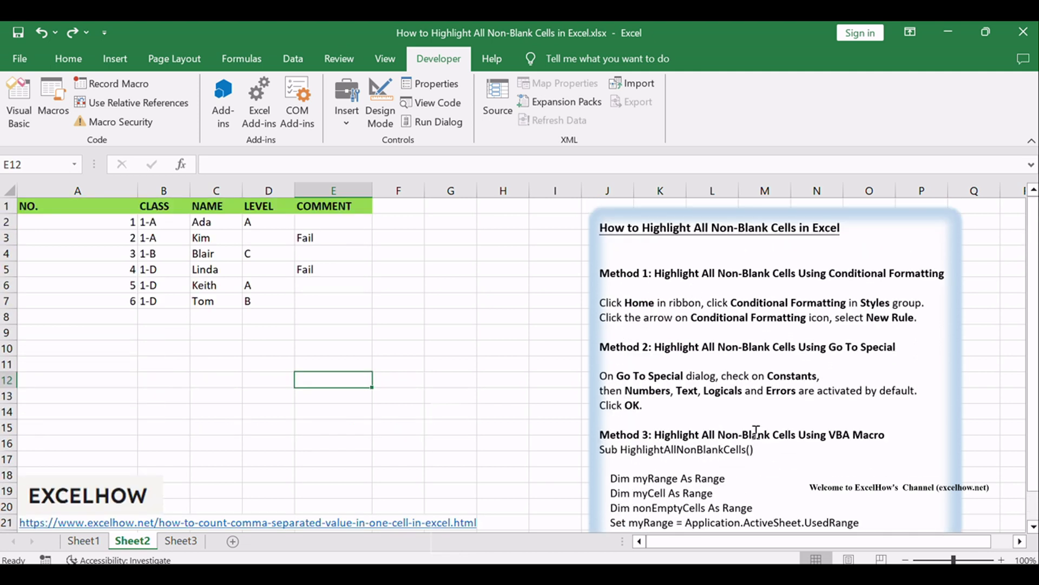